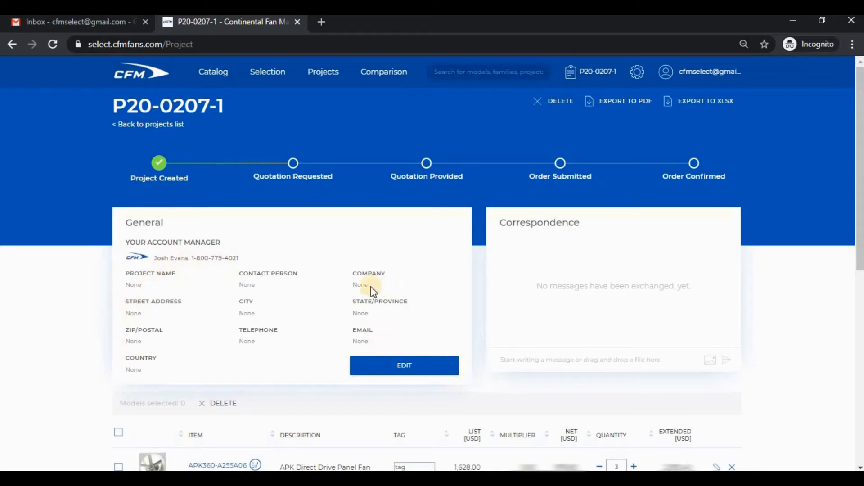
Name the project "Project A", fill in the contact person's details, company, address, phone and e-mail with the autofill suggestion, and save the information.
click(419, 370)
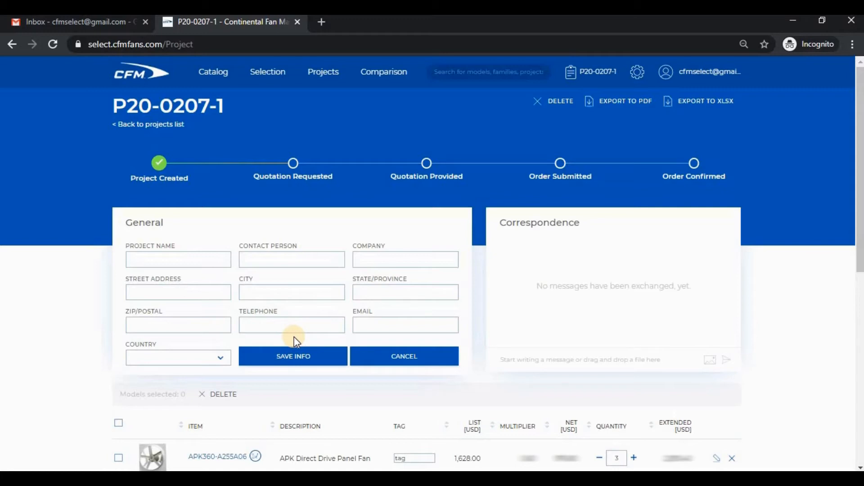
click(168, 259)
text(Pro)
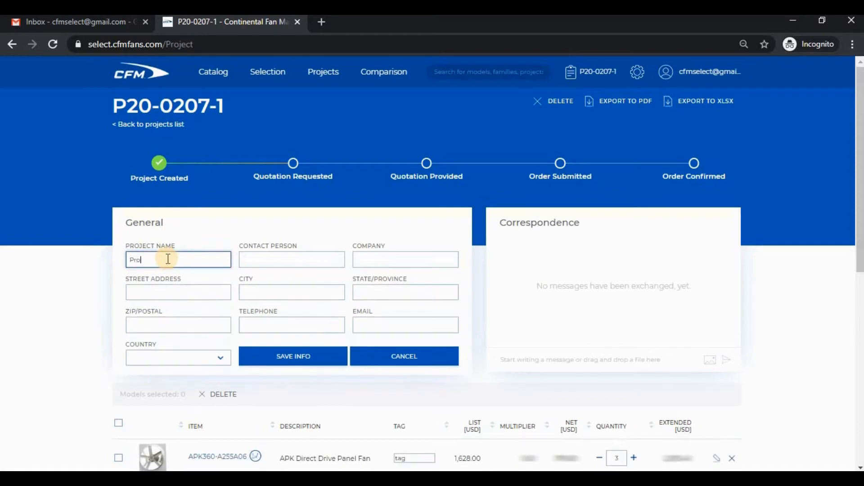
text(ject A)
click(283, 260)
click(271, 291)
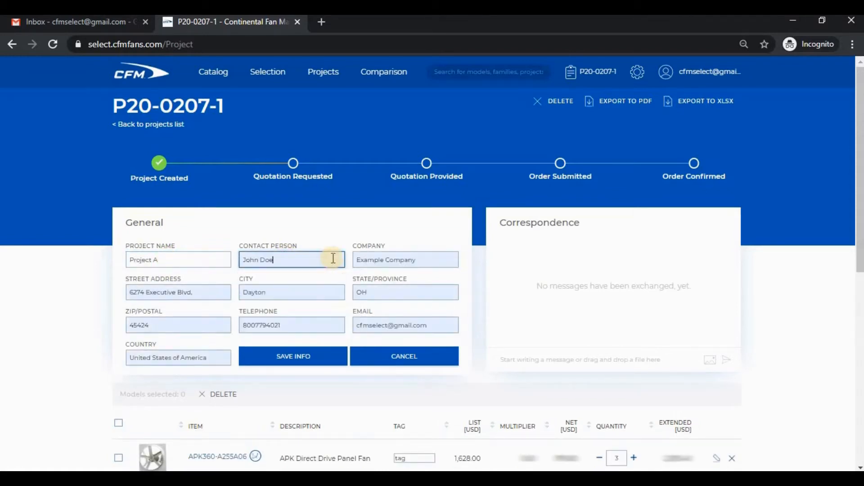
click(293, 358)
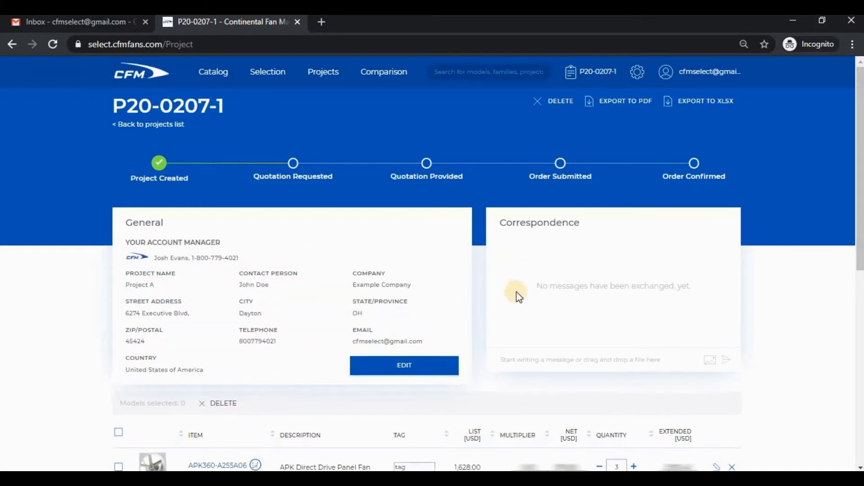
Send the message "Hi!" in the project correspondence and check the Gmail inbox for the new-message notification before returning to the project.
click(523, 367)
text(Hi!)
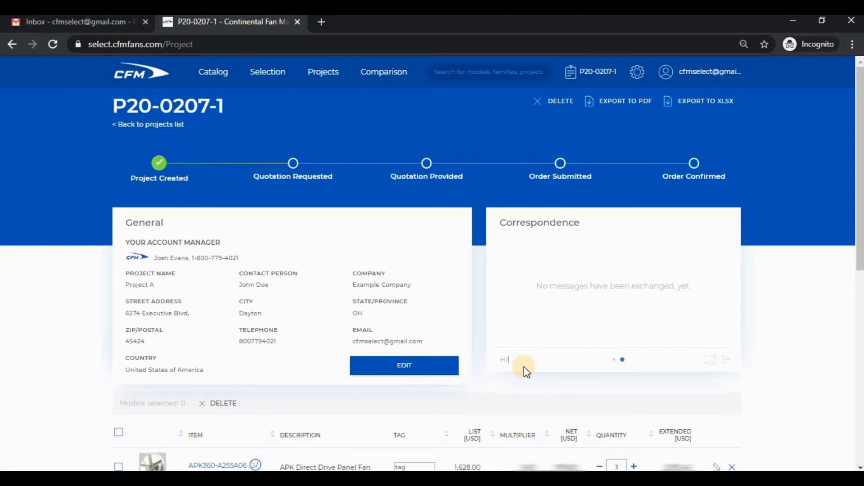
key(Return)
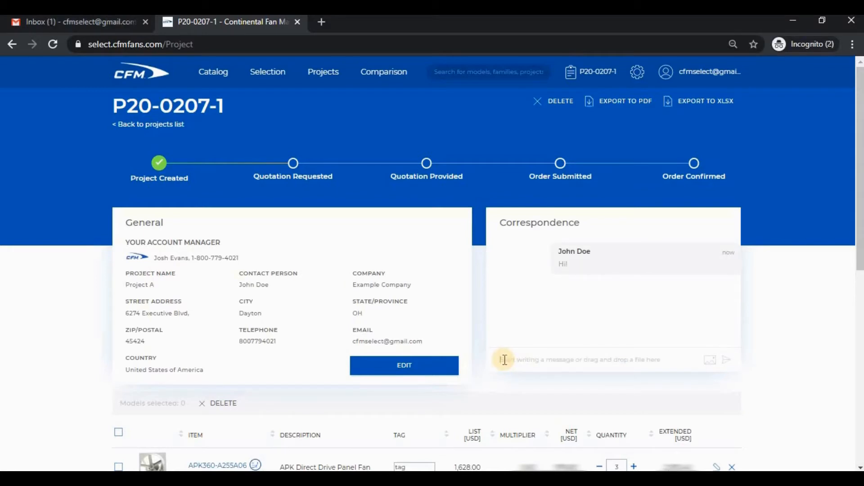
click(89, 23)
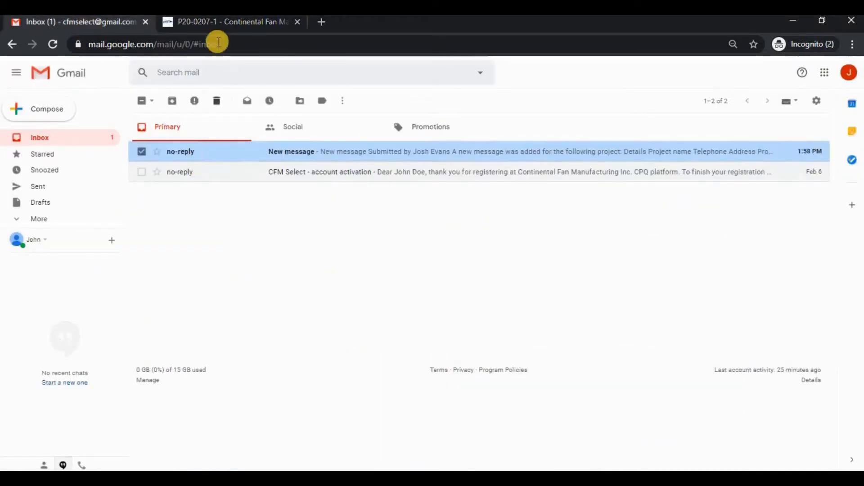
click(219, 23)
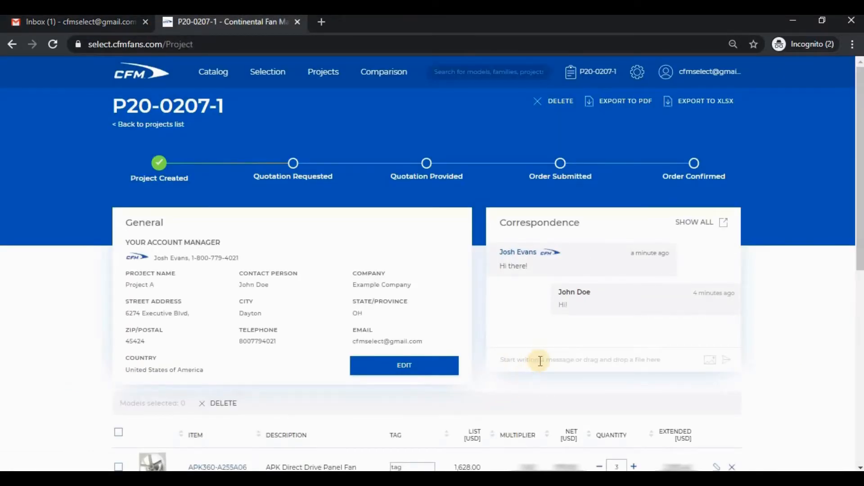
Send "Please review." with RXG630V-S6A-34KA.pdf attached in the project correspondence, and view the full message and attachment history.
click(708, 361)
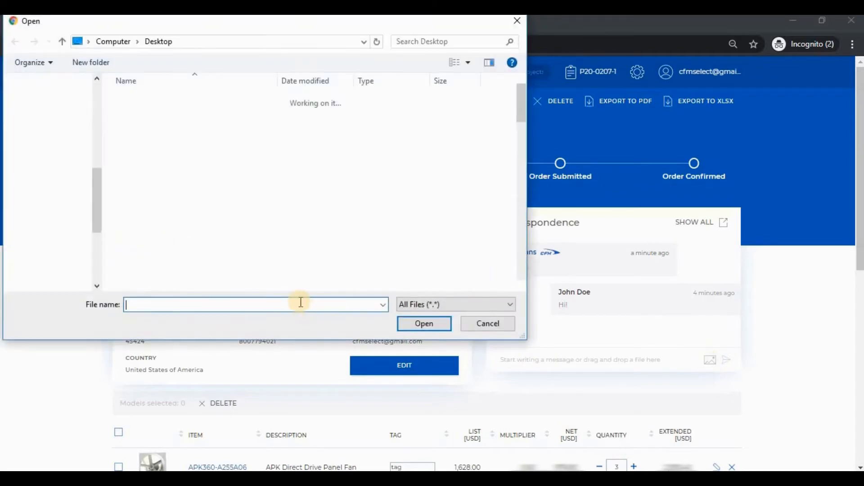
text(RXG630V-S6A-34KA.pdf)
click(424, 323)
click(554, 360)
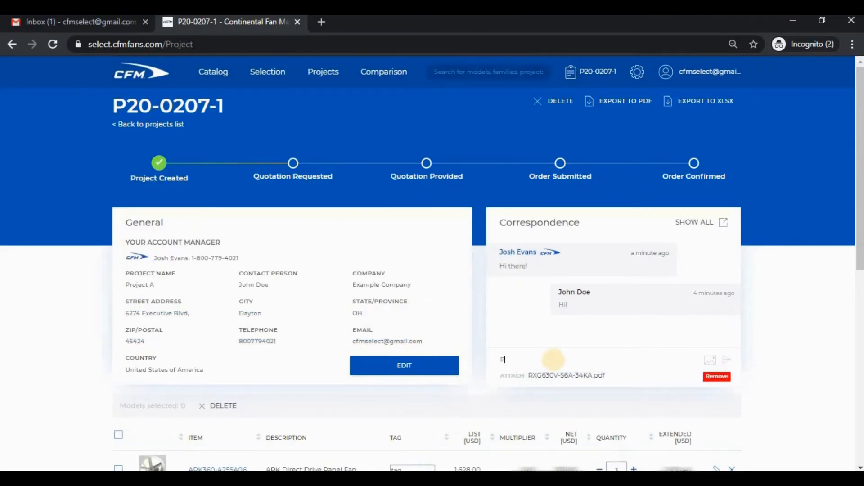
text(Please review.)
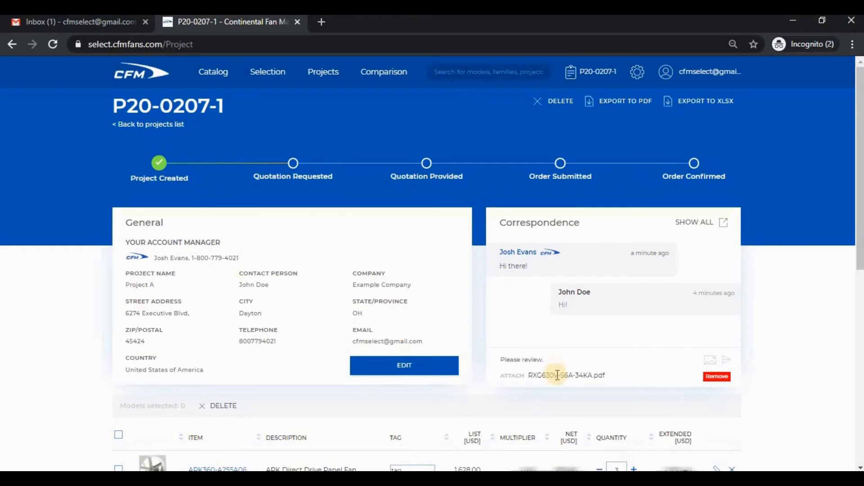
click(726, 359)
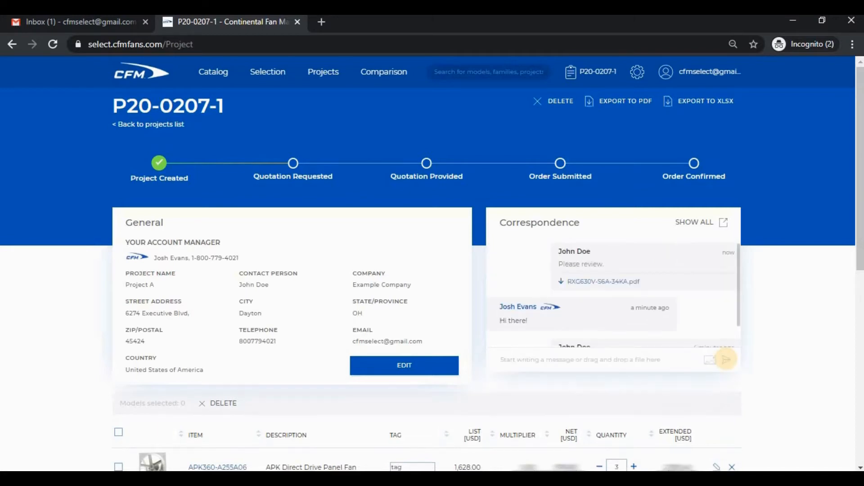
click(702, 225)
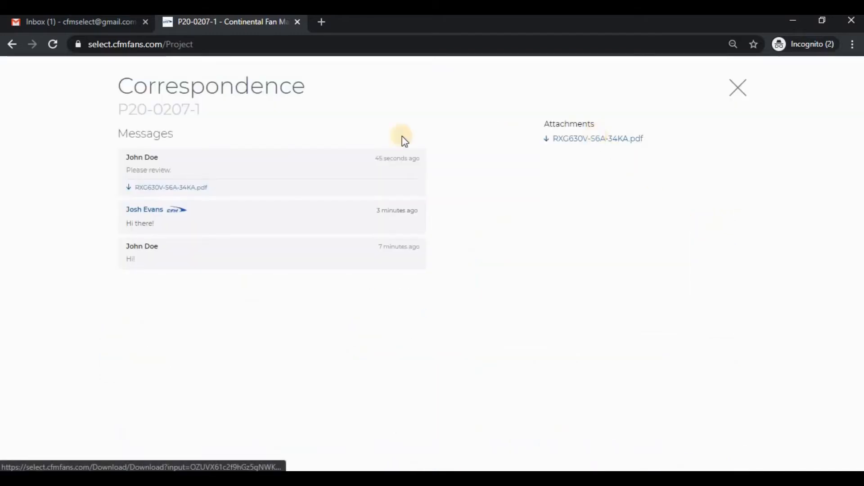
click(740, 90)
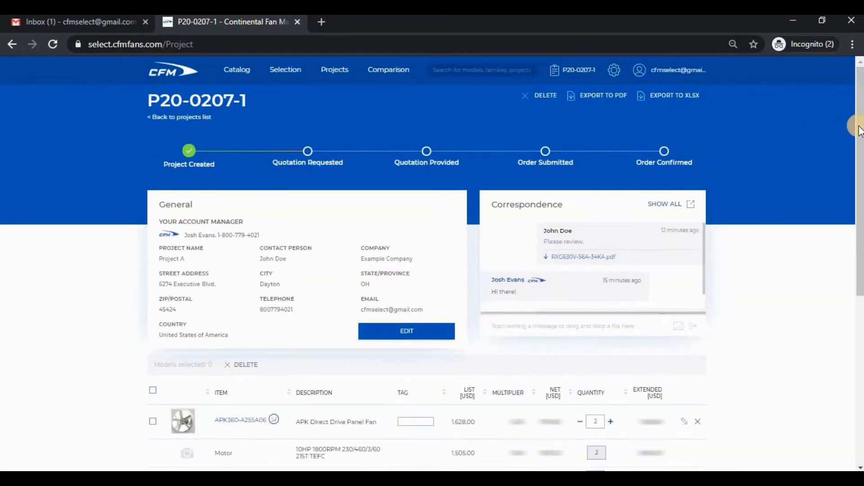
Sort the project's model list by item in both directions and view the operating data of the APK360-A255A06 fan.
drag(855, 154, 852, 253)
scroll(852, 254, down, 3)
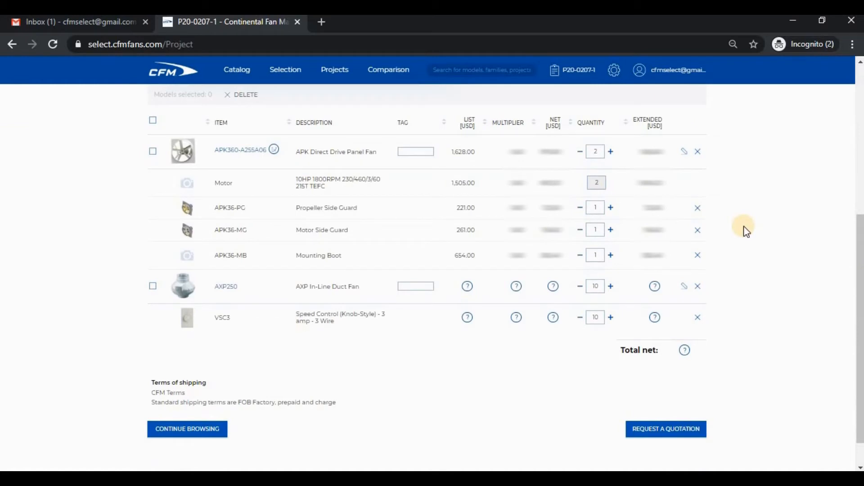
click(208, 123)
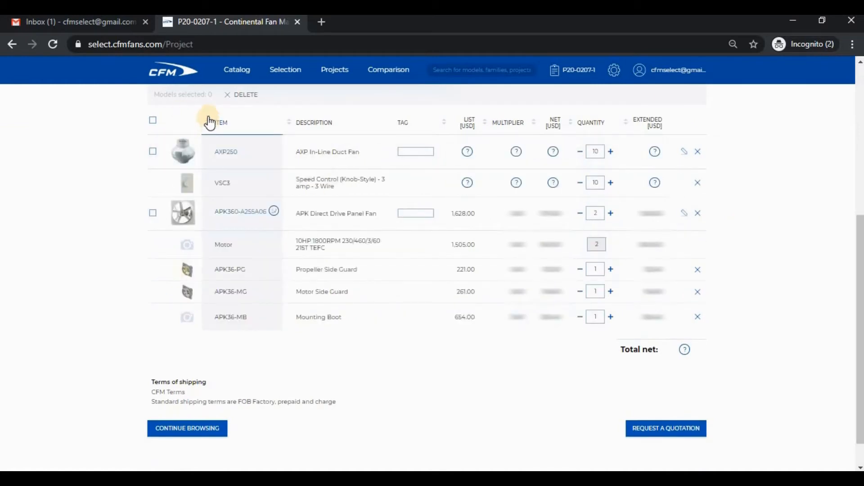
click(209, 123)
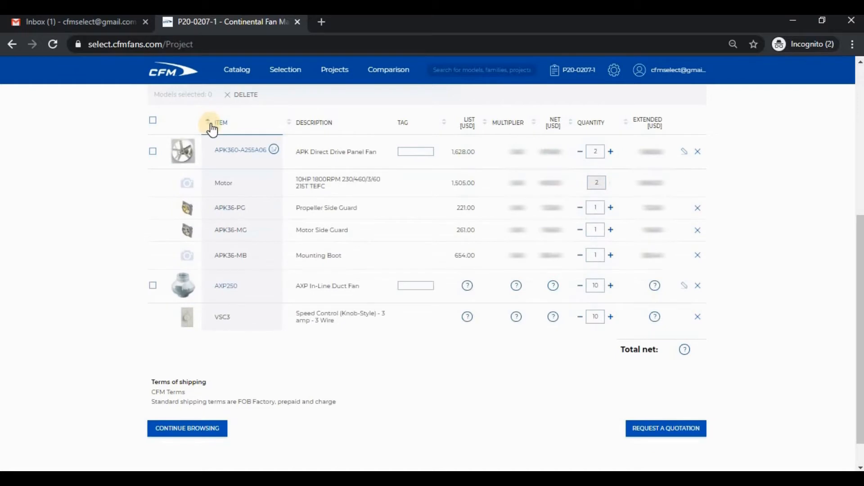
click(273, 153)
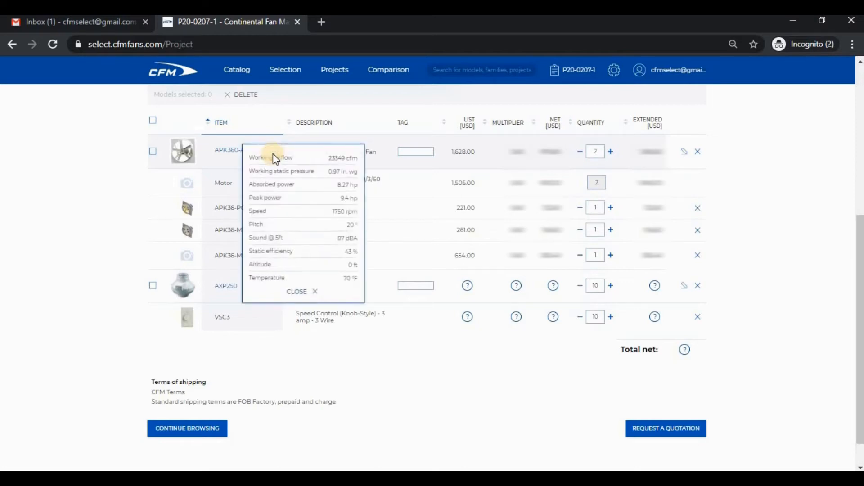
click(299, 291)
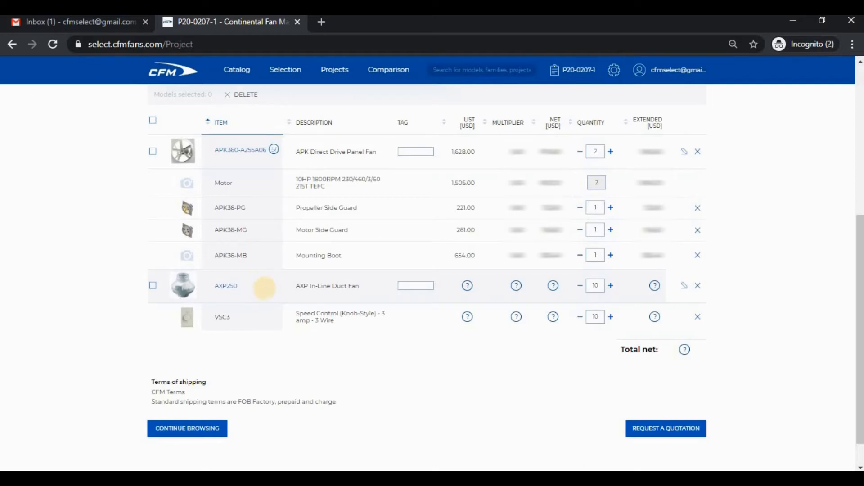
Tag the APK Direct Drive Panel Fan as "Tag1" and the AXP In-Line Duct Fan as "Tag2".
click(419, 154)
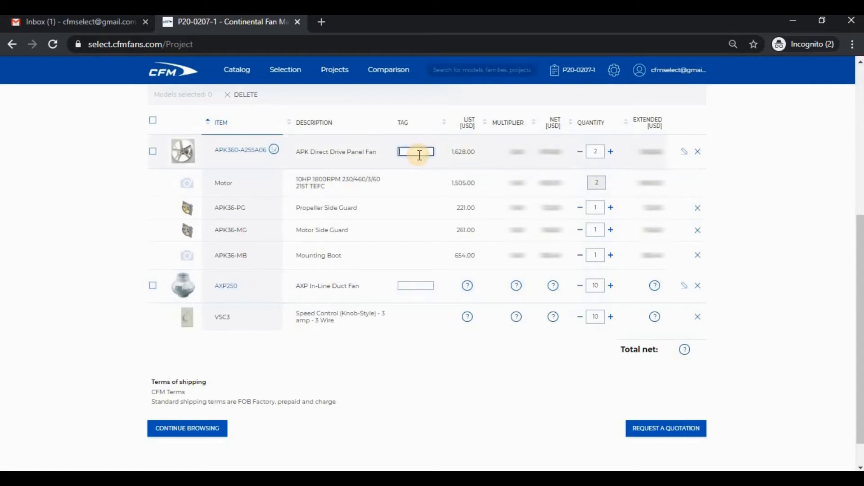
text(EF1)
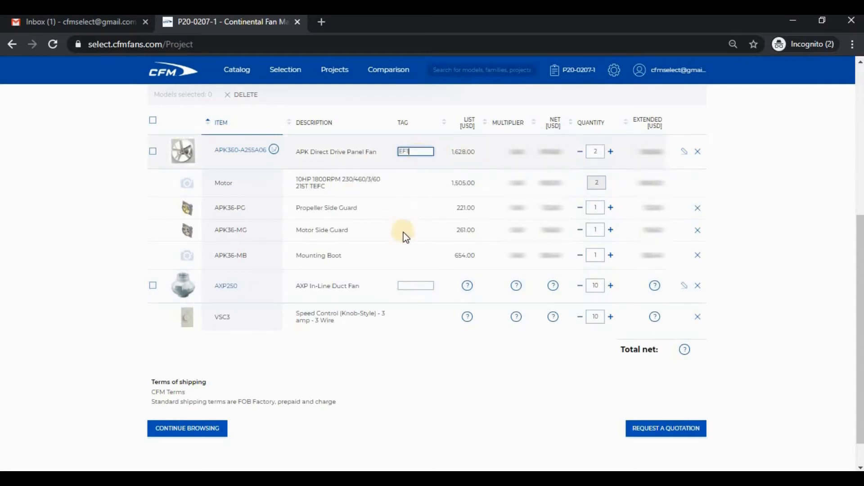
click(419, 287)
text(EF2)
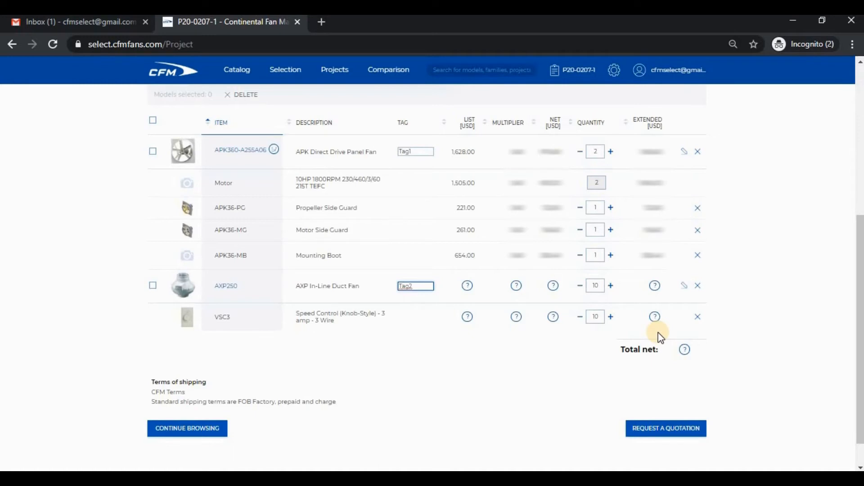
click(660, 328)
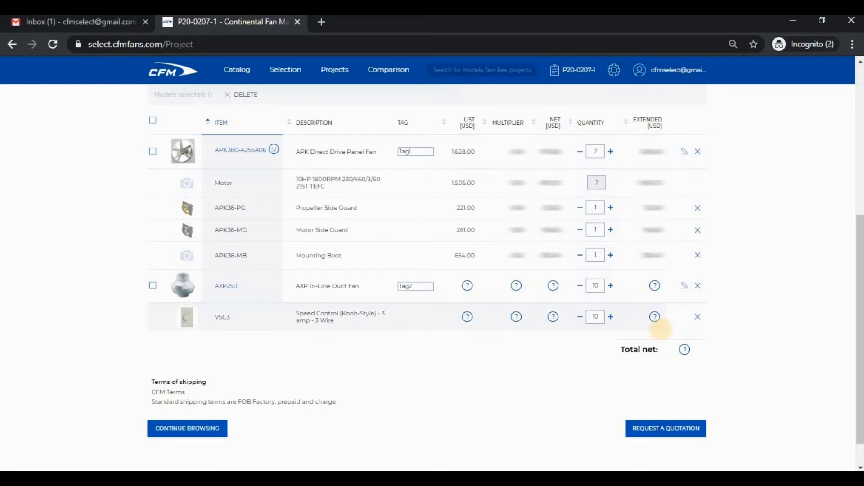
Set the quantities to 2 for the APK360-A255A06 fan, 2 for the Motor Side Guard and 50 for the AXP250 duct fan.
click(580, 153)
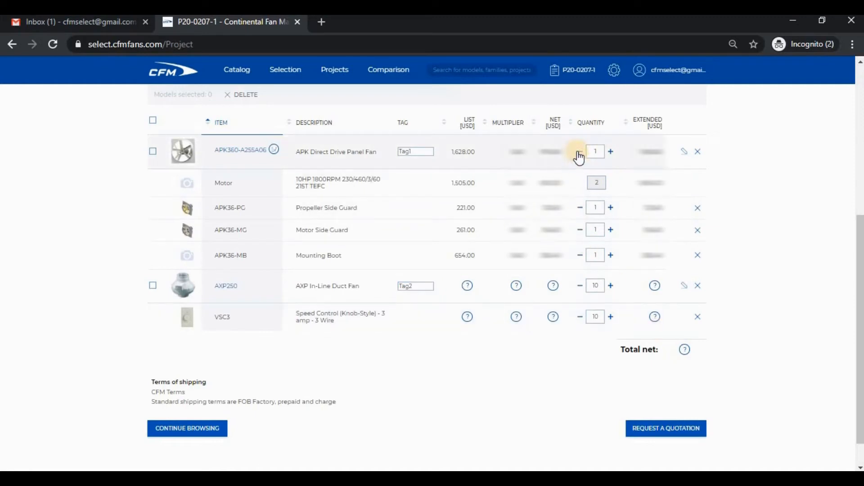
click(611, 153)
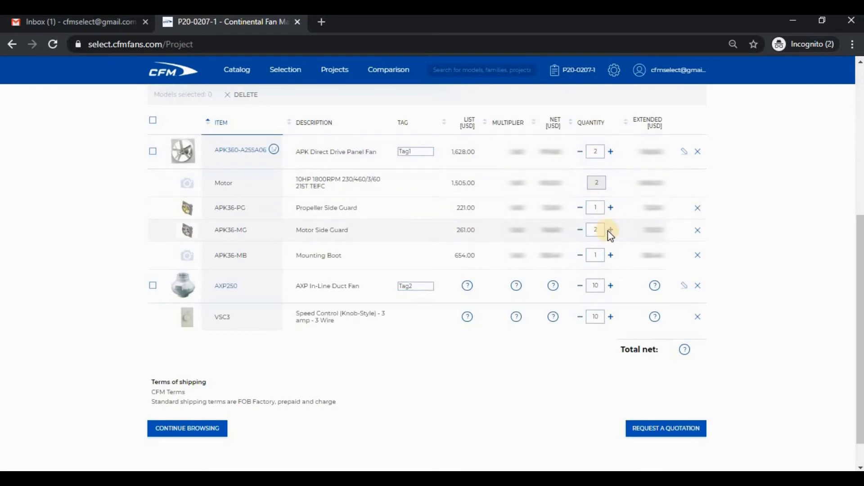
click(598, 292)
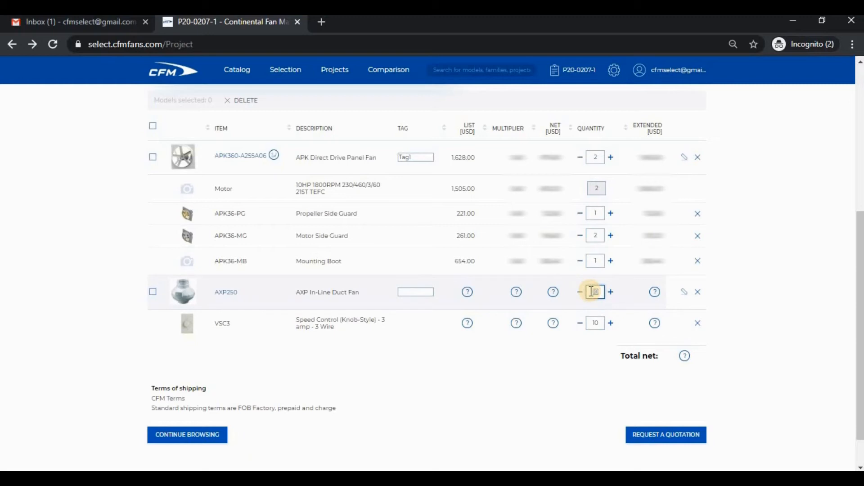
text(100)
key(BackSpace)
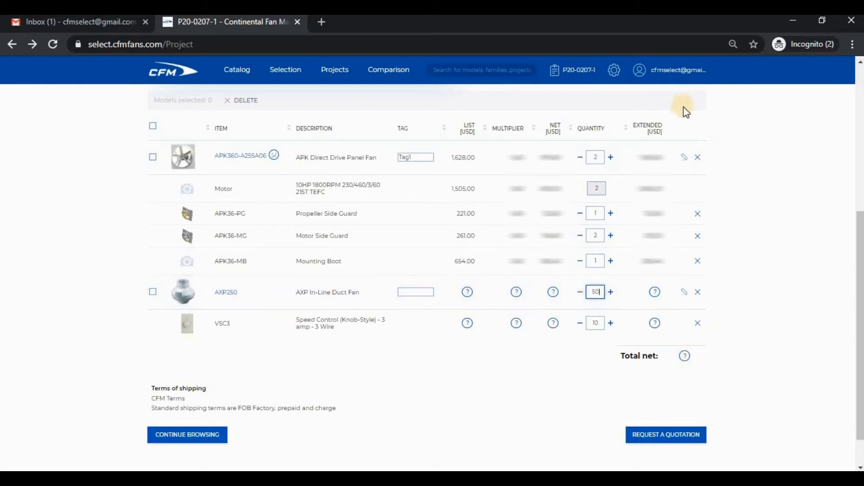
Edit the APK360-A255A06 item: set its design point to 17503 cfm at 1.24 in. wg and select the 7-1/2HP 1800RPM 575/3/60 213T TEFC motor.
click(683, 159)
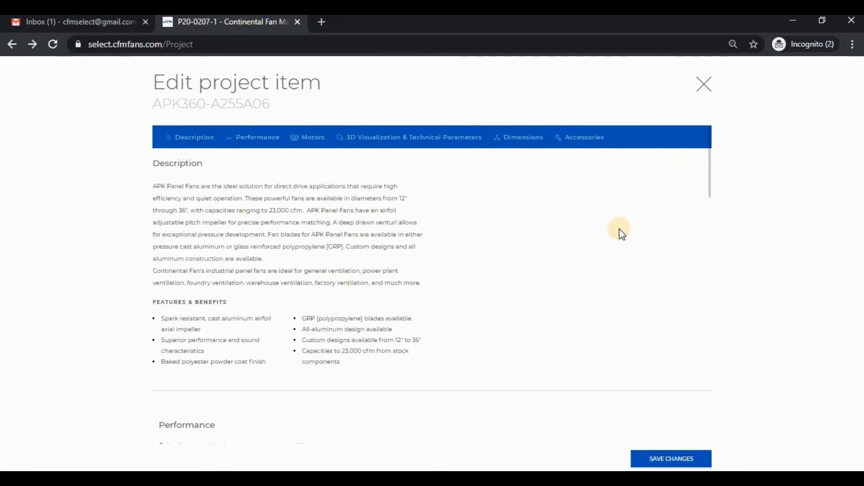
scroll(605, 235, down, 6)
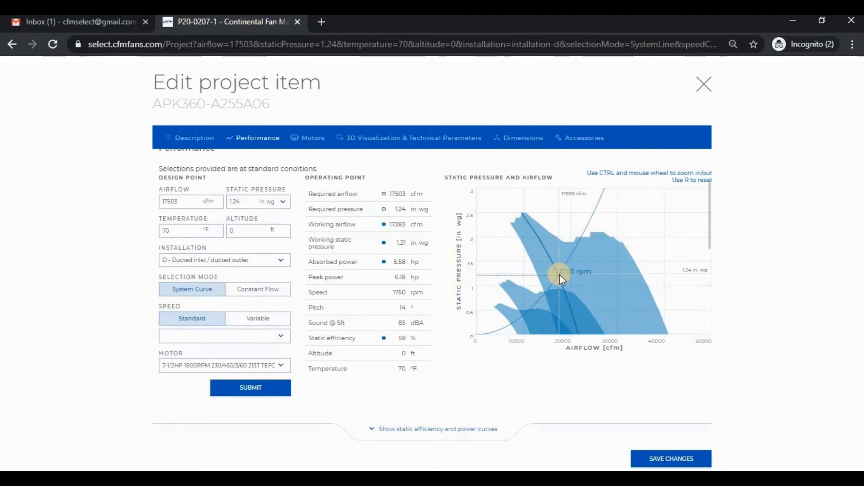
click(312, 138)
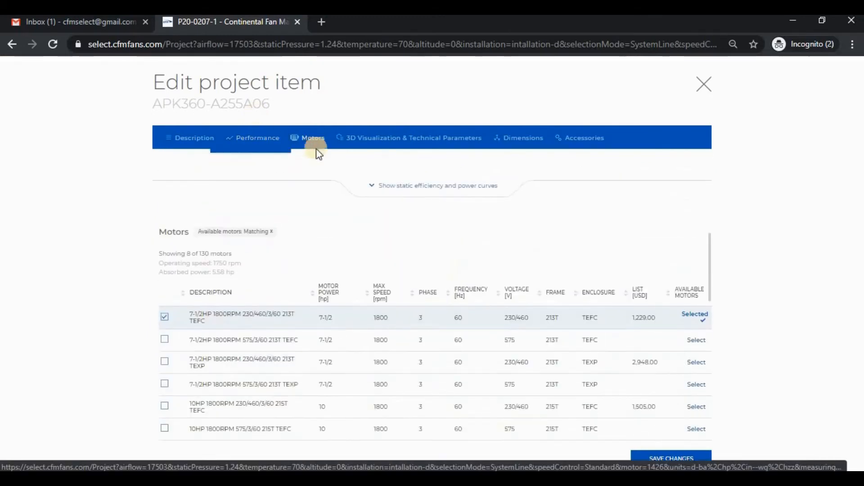
click(165, 339)
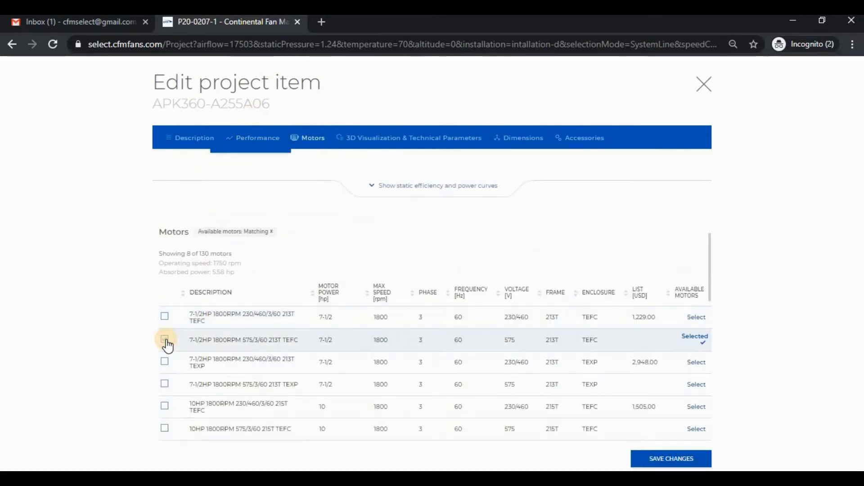
Set the fan's Motor Side Guard, Mounting Boot and Motorized Shutter accessory quantities to 0, and save the item changes.
click(597, 140)
click(350, 363)
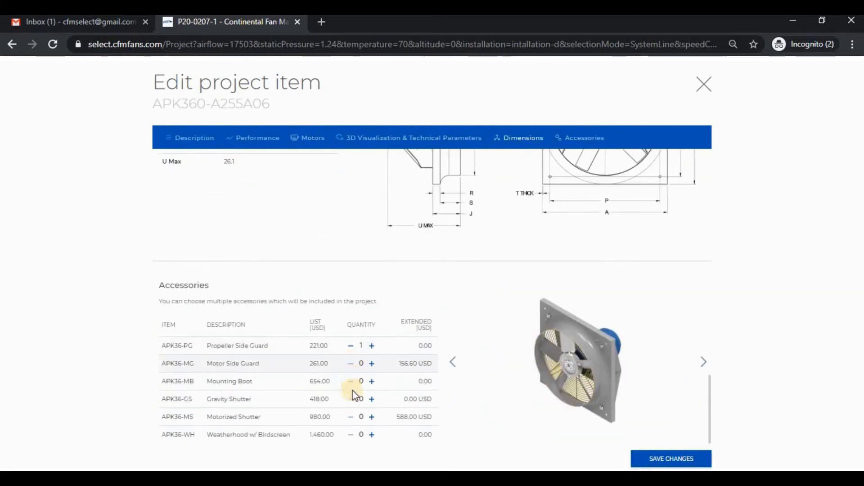
click(350, 416)
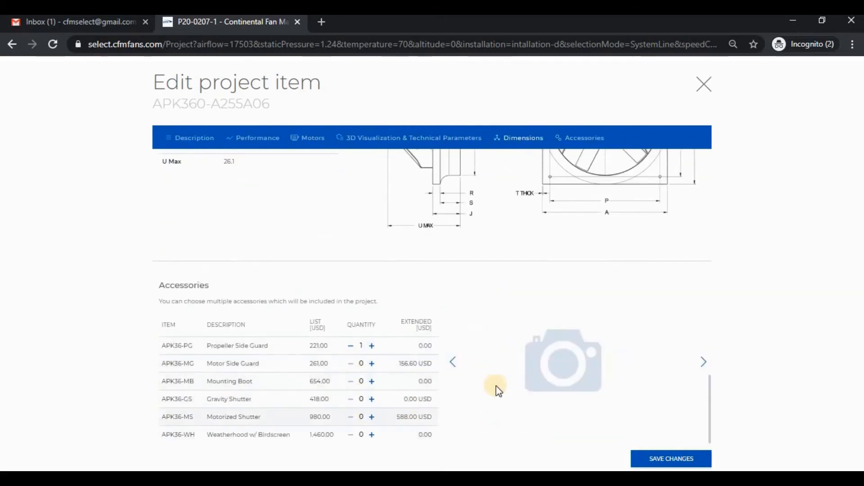
click(681, 459)
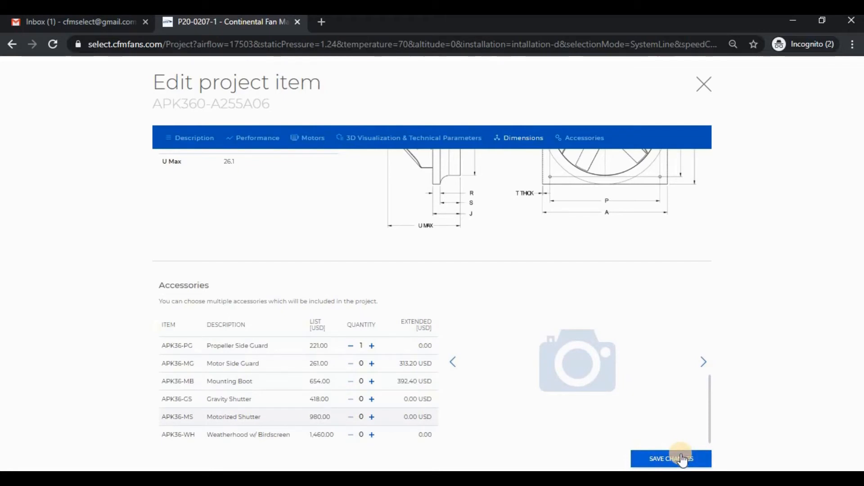
scroll(853, 211, down, 5)
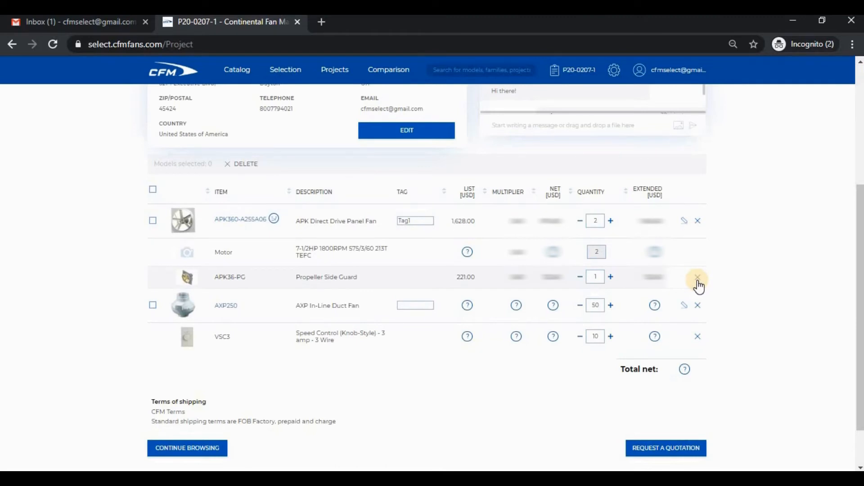
Select the APK360-A255A06 and AXP250 fans, check the price hints, and request a quotation for the project.
click(153, 222)
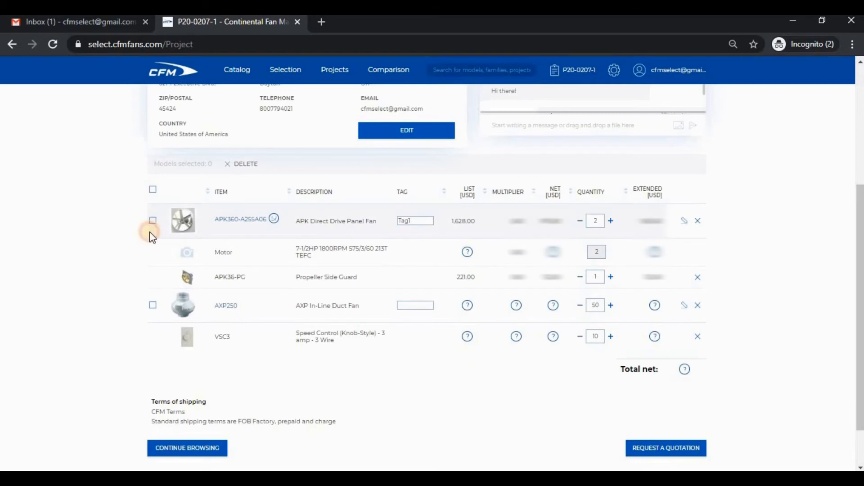
click(153, 306)
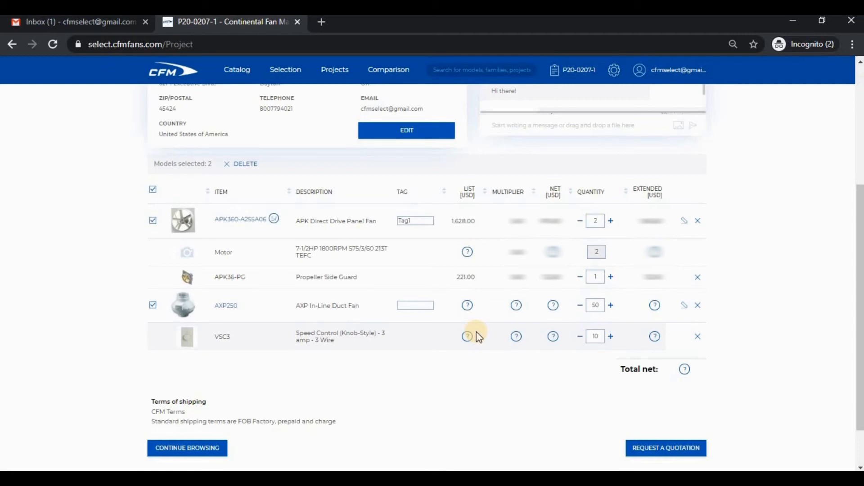
mouse_move(469, 315)
mouse_move(683, 376)
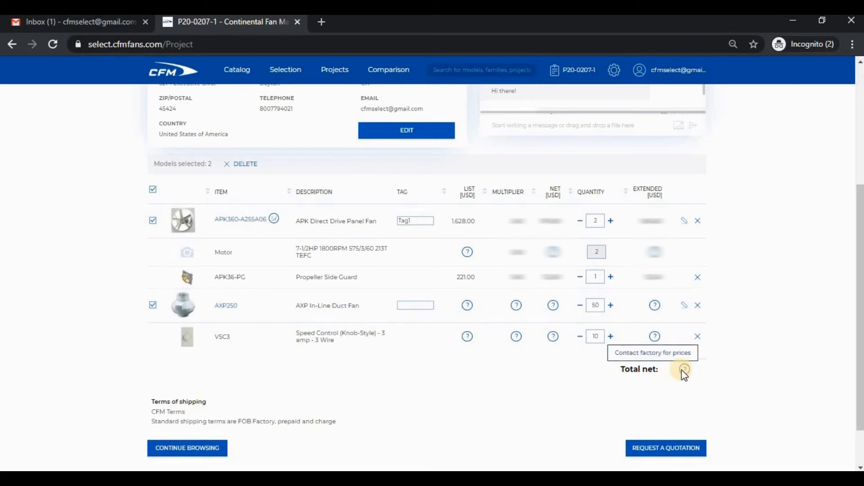
click(673, 455)
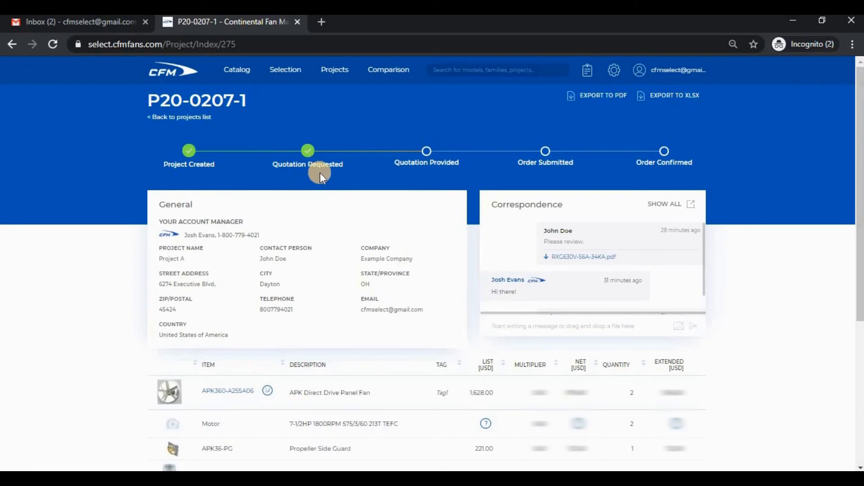
Switch to Gmail, read the new RFQ and RFQ confirmation emails, and open the project for editing in CPQ from the confirmation.
click(296, 23)
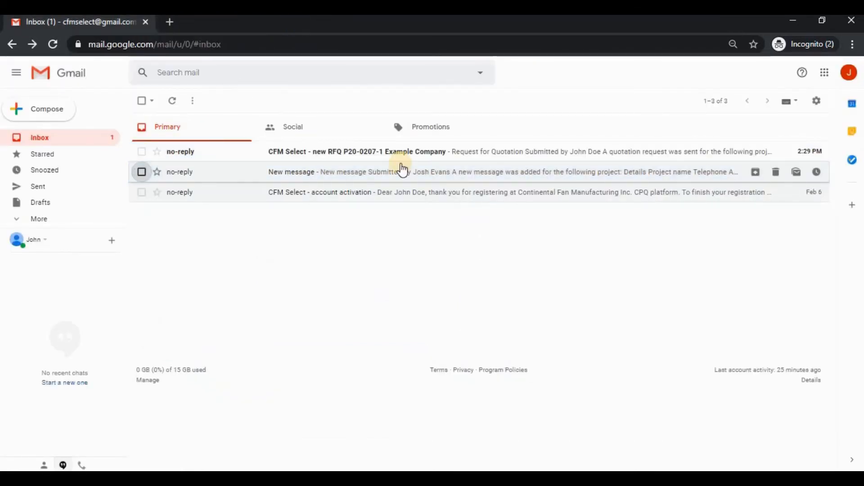
click(400, 155)
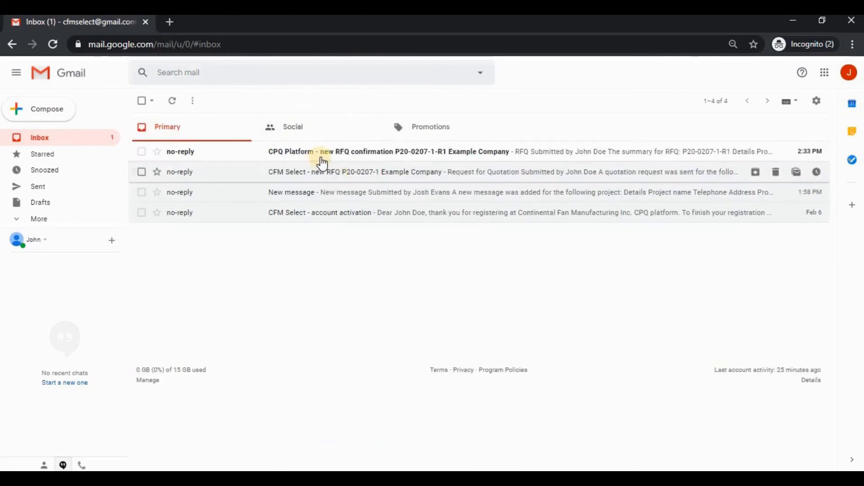
click(318, 153)
scroll(677, 249, down, 10)
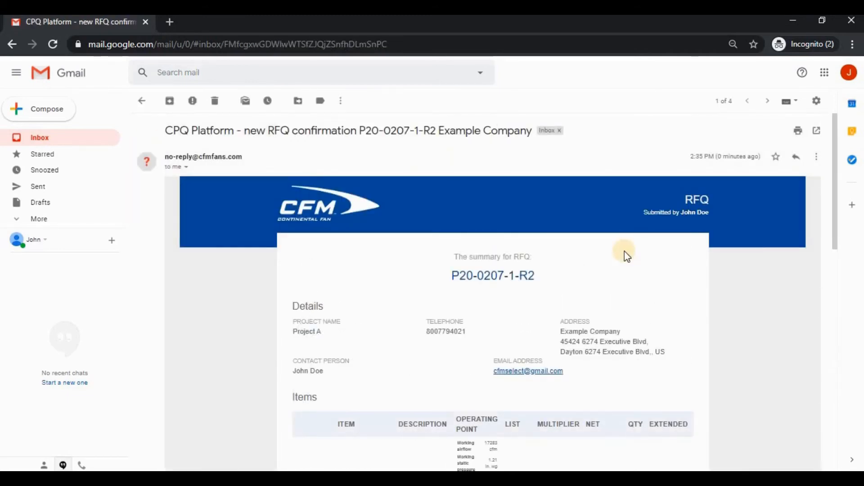
scroll(625, 251, down, 15)
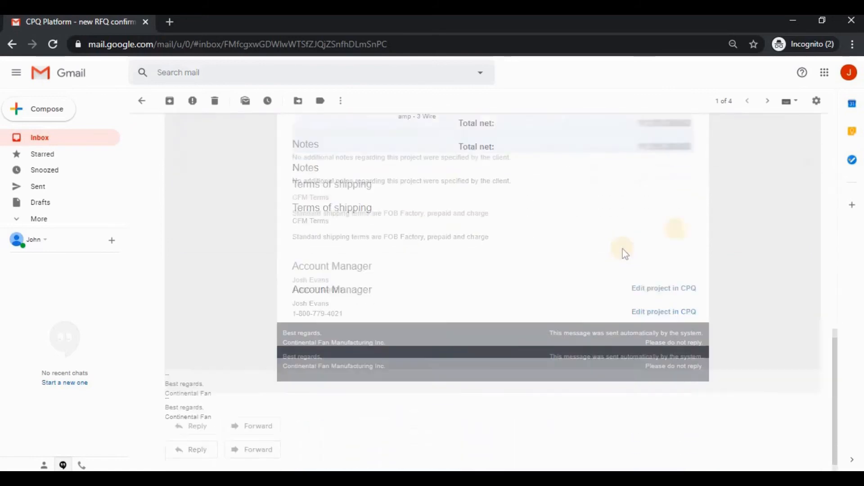
click(663, 290)
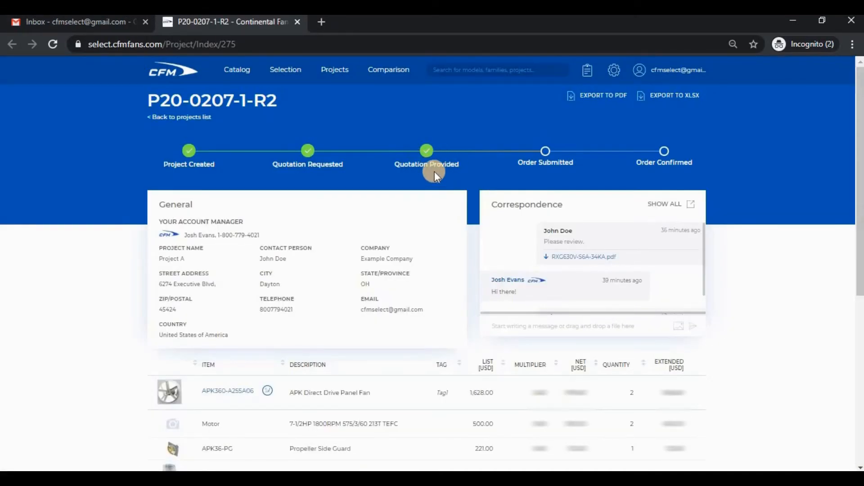
Upload PO Example.pdf as the purchase order for the quoted project and submit the order.
scroll(434, 171, down, 3)
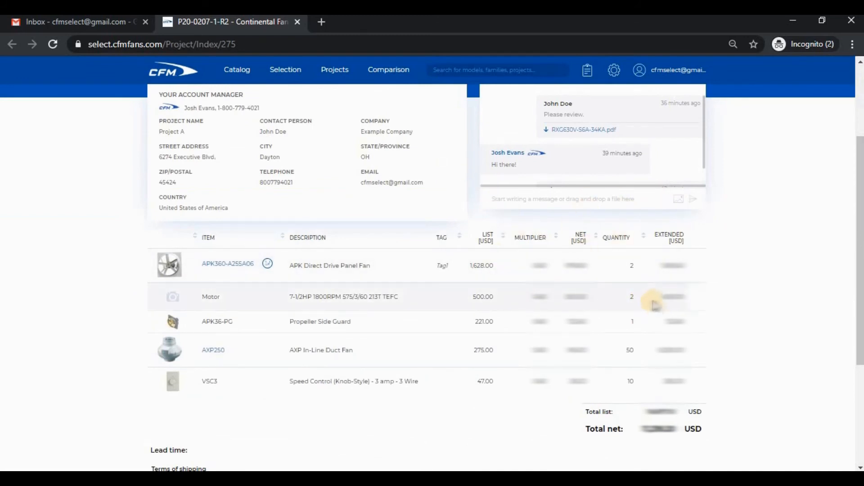
scroll(650, 297, down, 4)
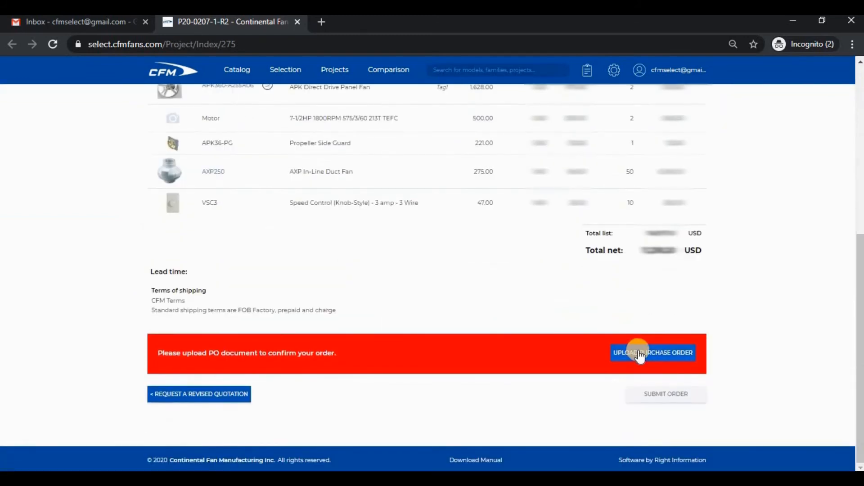
scroll(640, 357, up, 1)
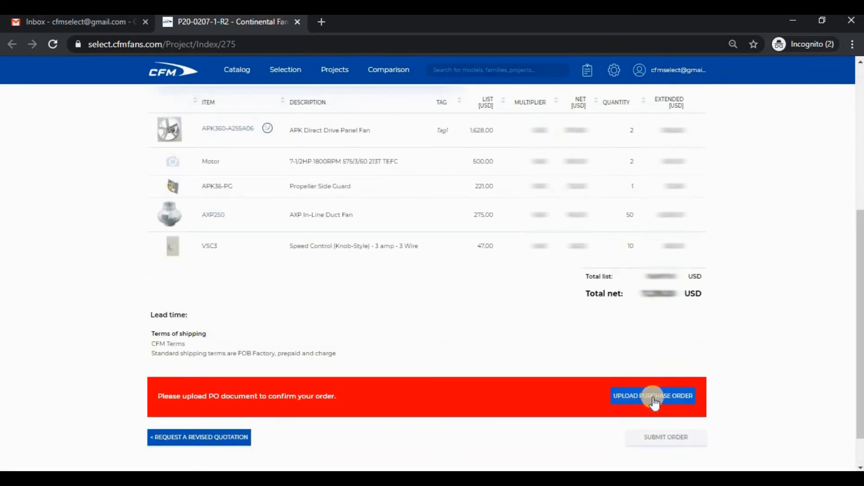
click(654, 397)
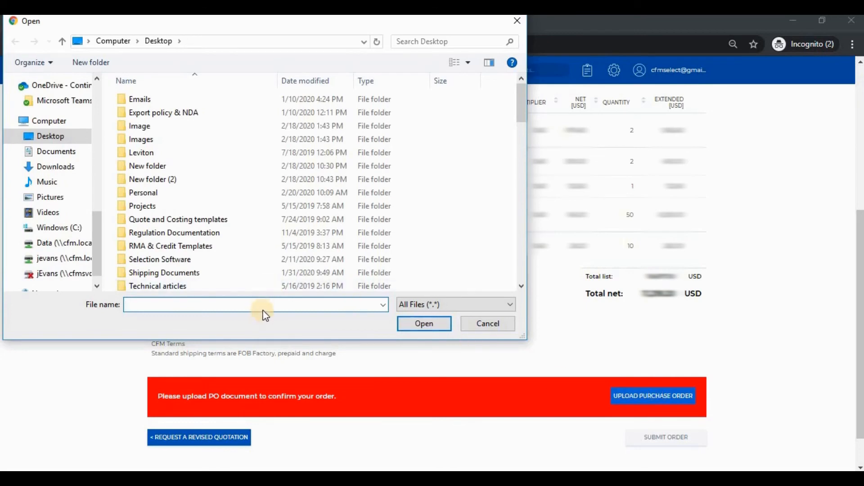
text(po e)
click(380, 323)
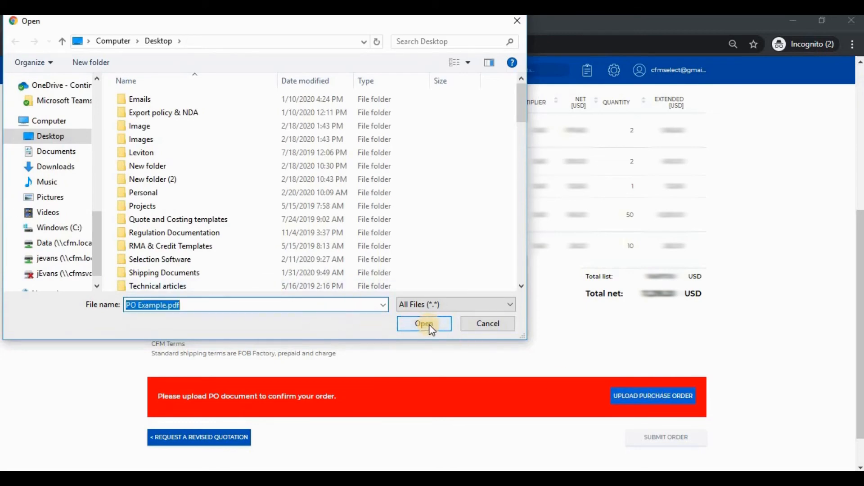
click(430, 327)
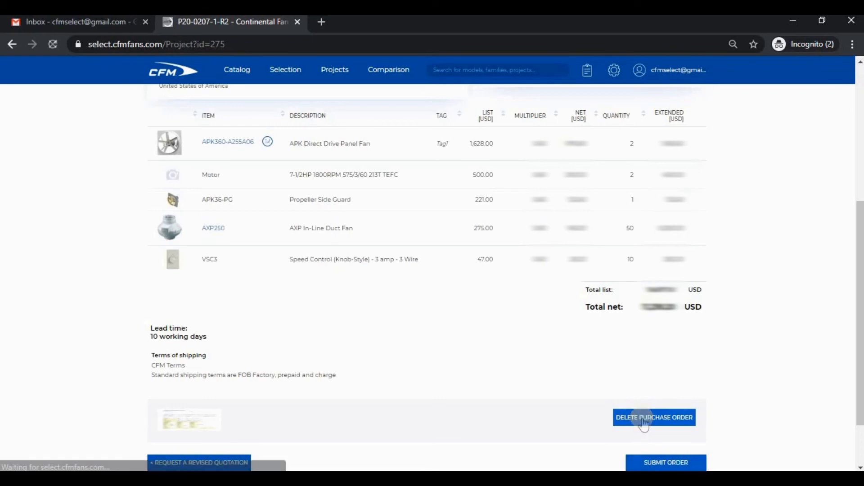
click(657, 463)
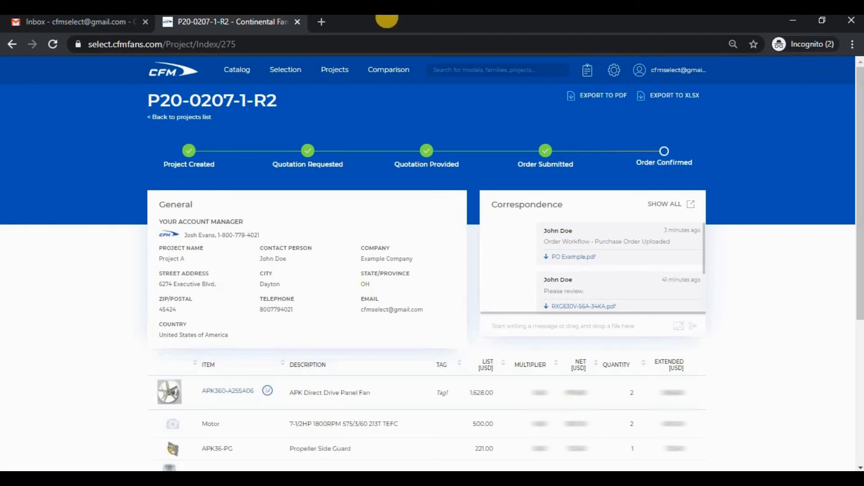
Switch to Gmail, read the new order confirmation email, and open the project in CPQ from it.
click(297, 22)
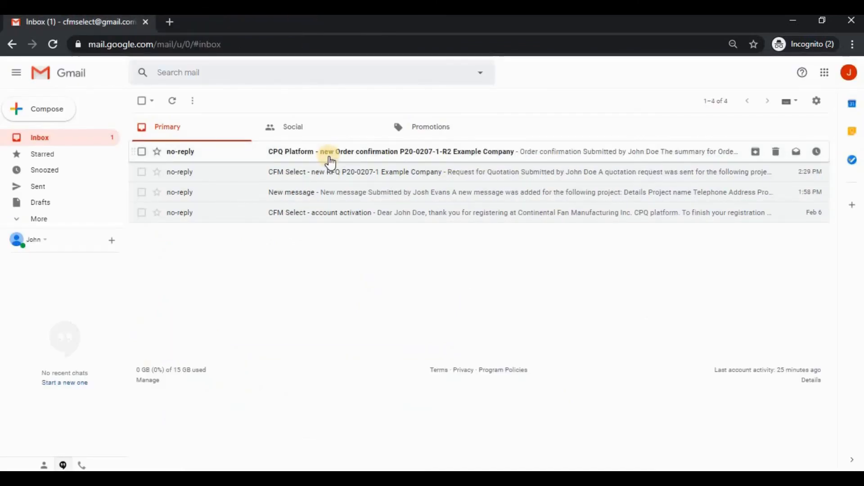
click(331, 161)
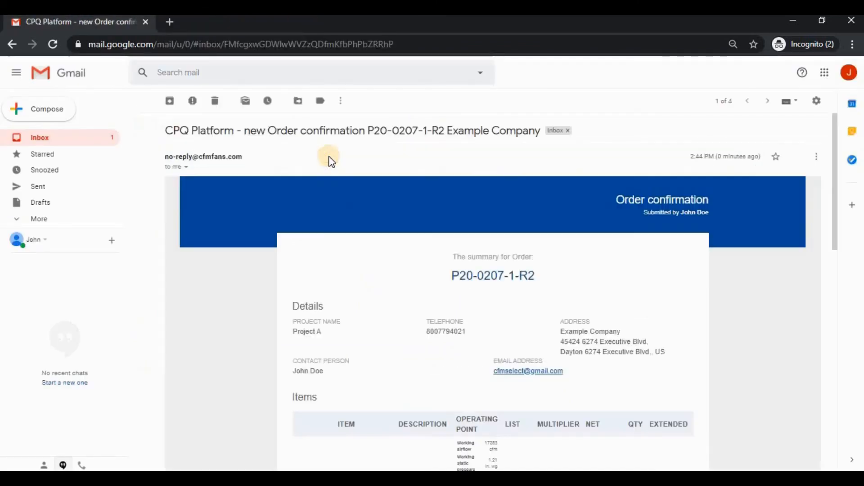
scroll(655, 255, down, 1)
scroll(656, 256, down, 10)
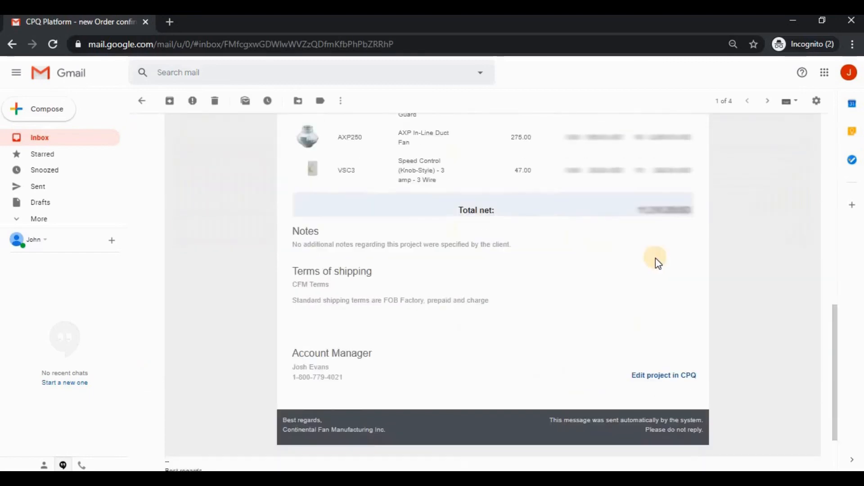
click(658, 377)
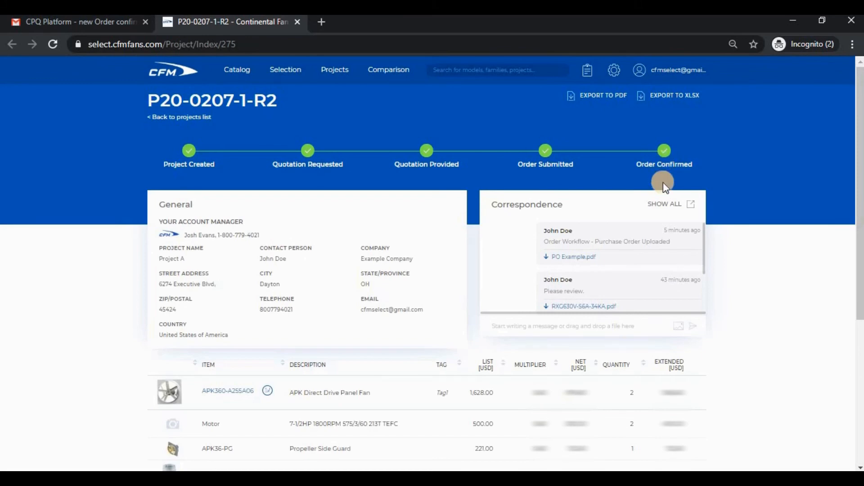
Reload the project page and examine its order status, item list, totals and purchase order section.
scroll(650, 128, down, 1)
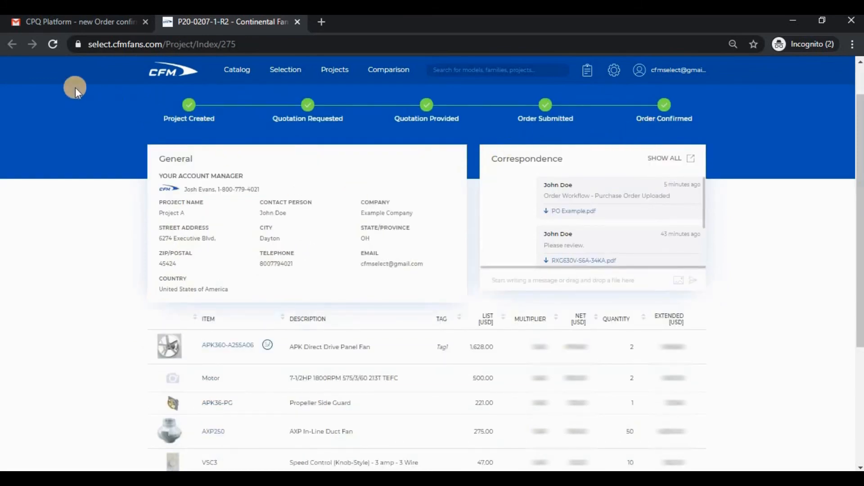
click(54, 45)
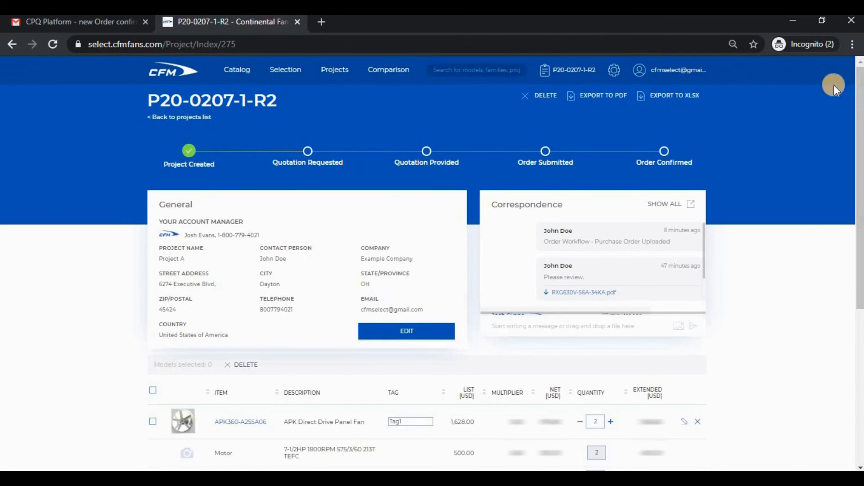
drag(861, 126, 852, 212)
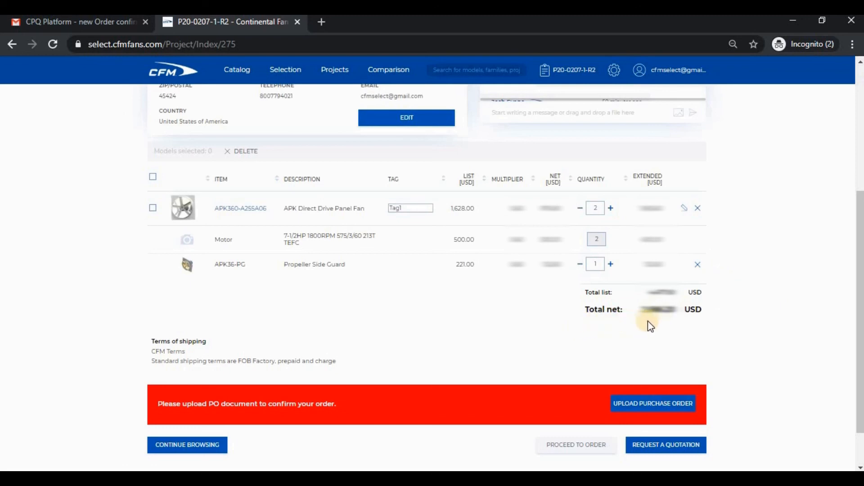
scroll(706, 353, up, 1)
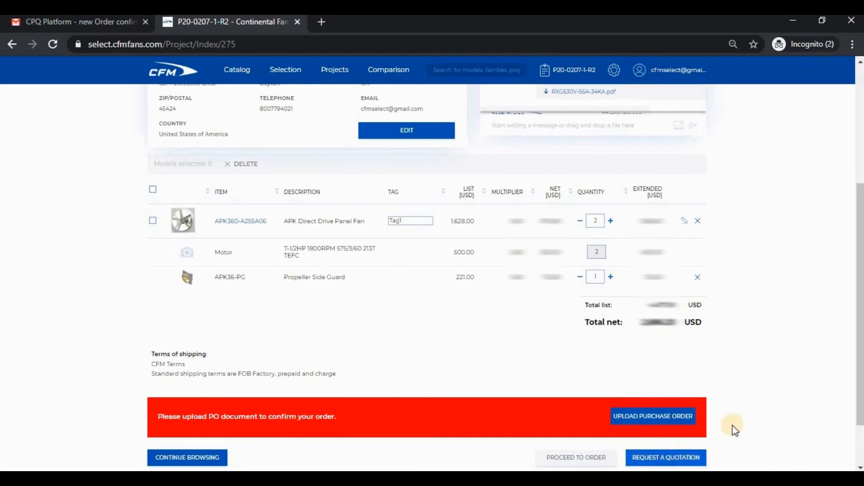
Attach PO Example.pdf as the purchase order to the project with the APK fan only, and proceed directly to order.
click(657, 417)
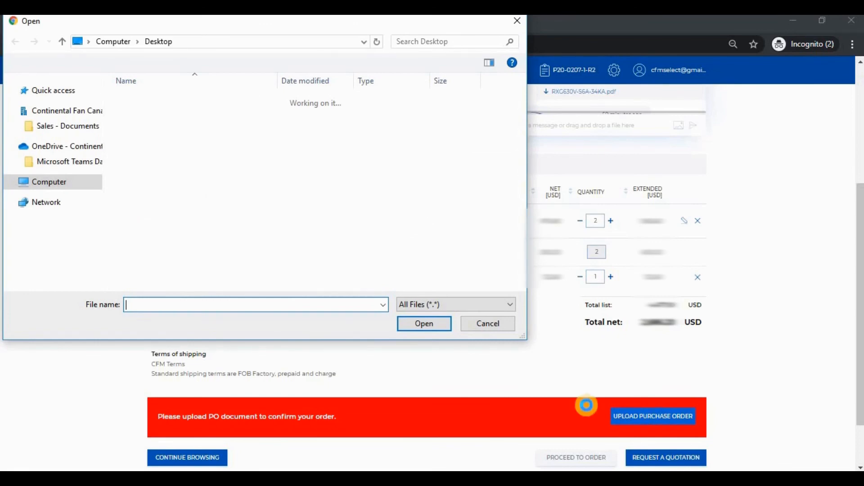
text(po)
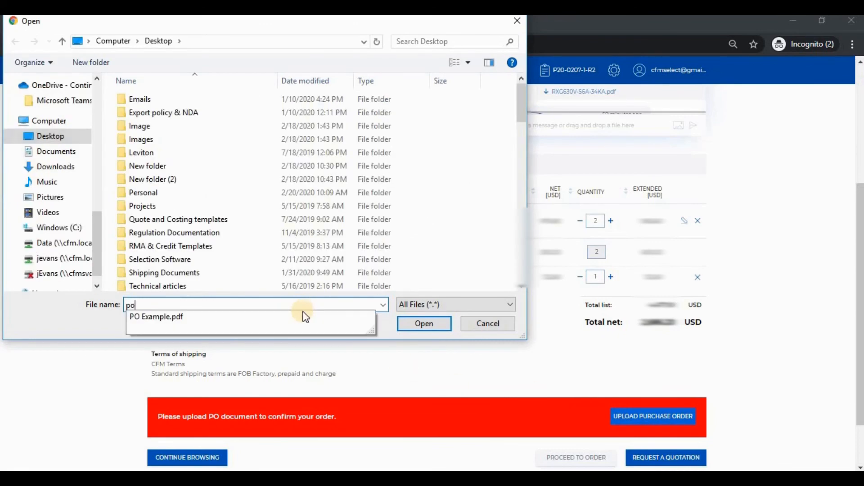
click(409, 322)
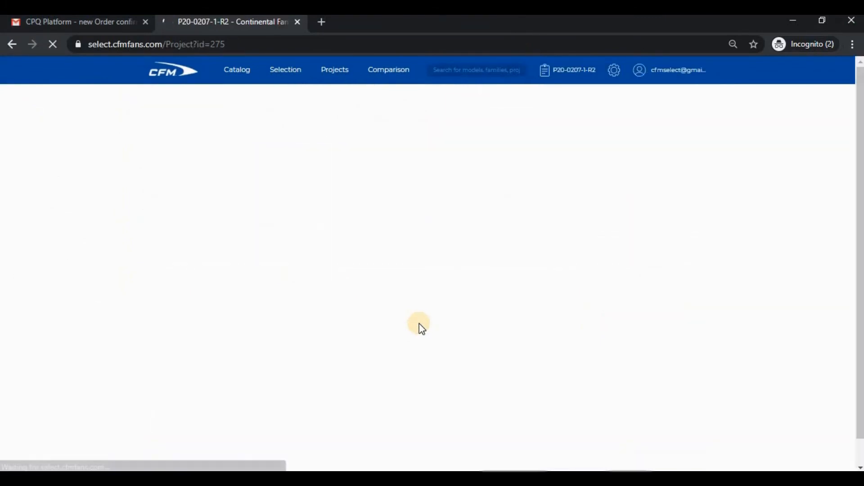
scroll(419, 328, down, 5)
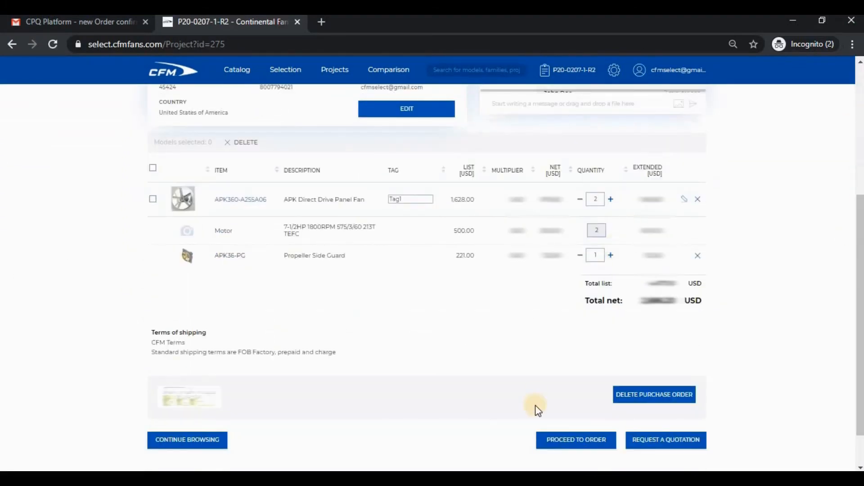
click(562, 443)
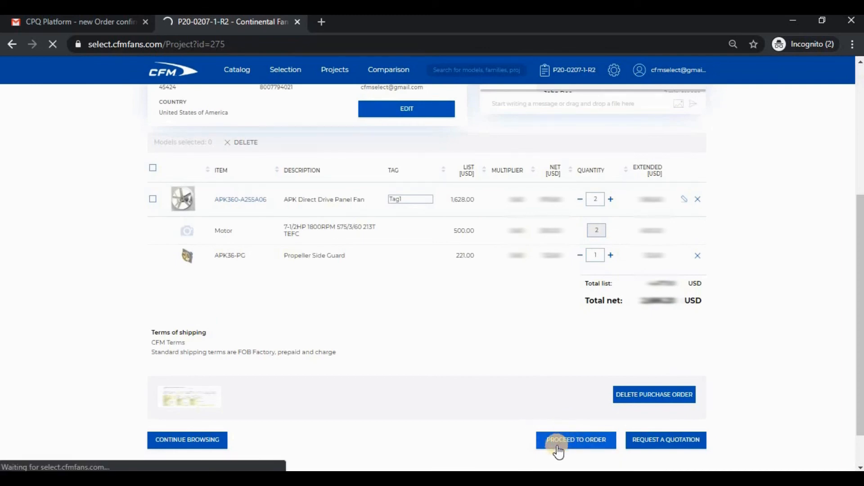